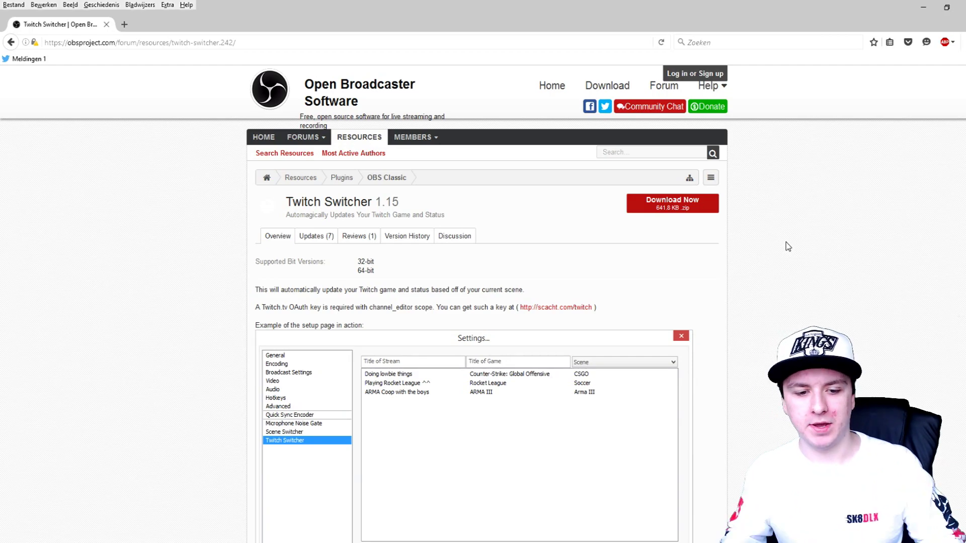
- Go back to Twitch Switcher and download its zip, opening it in WinRAR
key("alt+Left")
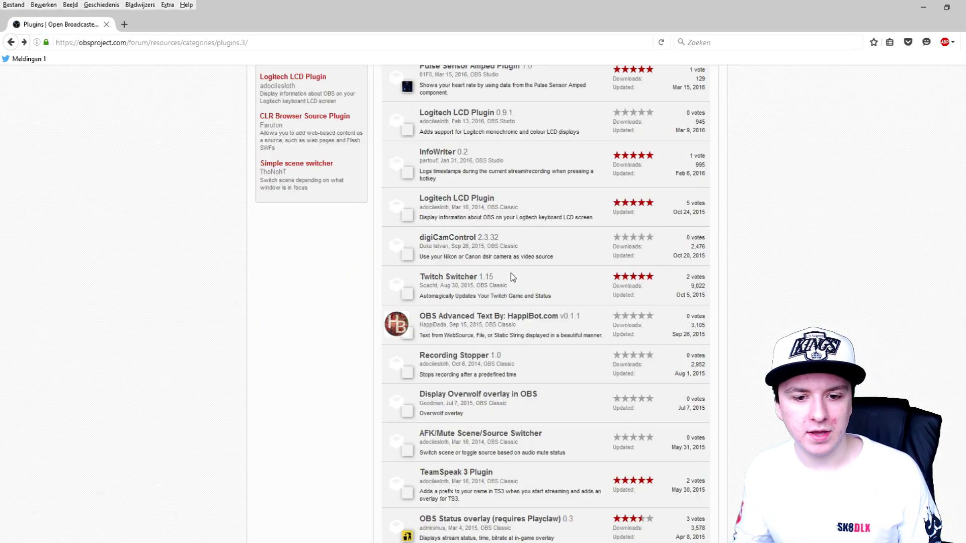
scroll(506, 127, "down", 1)
scroll(501, 302, "down", 5)
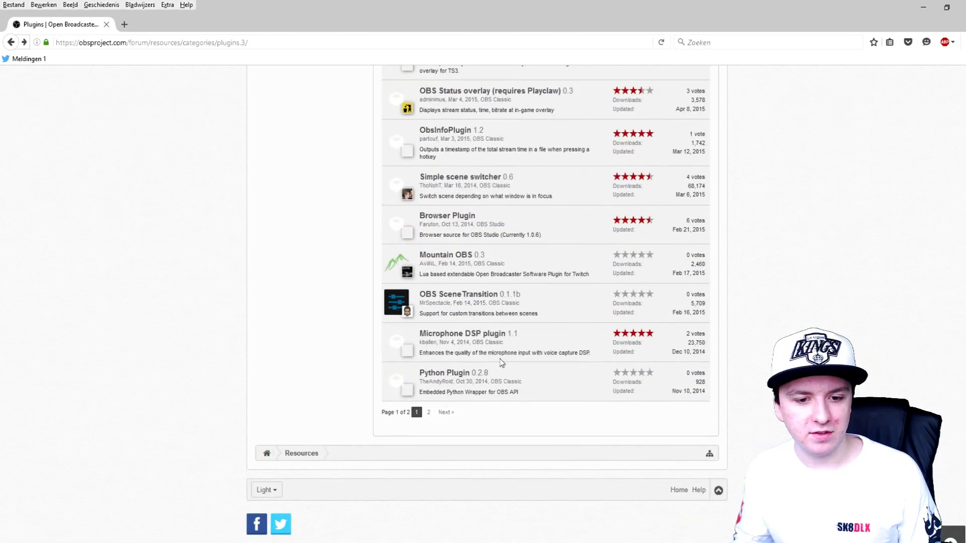
scroll(513, 376, "up", 5)
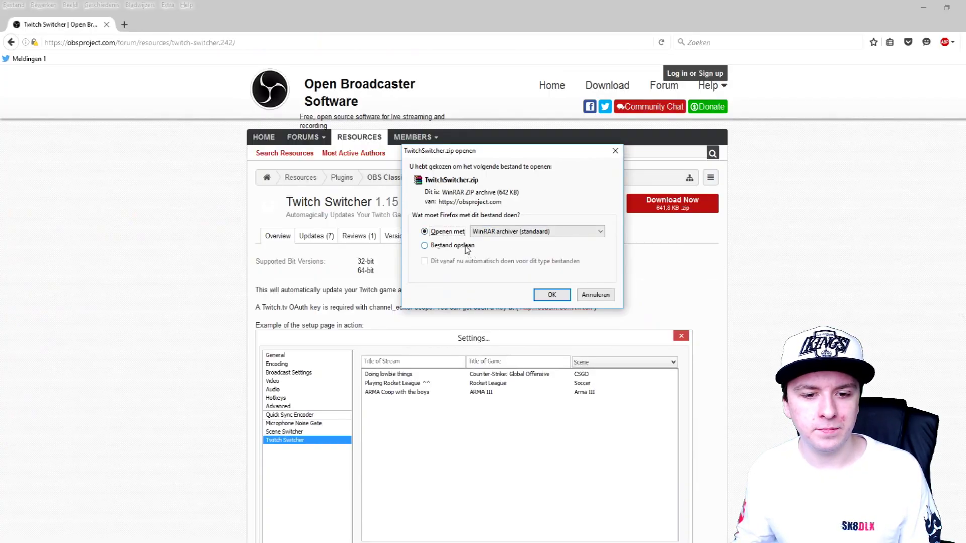
left_click(549, 296)
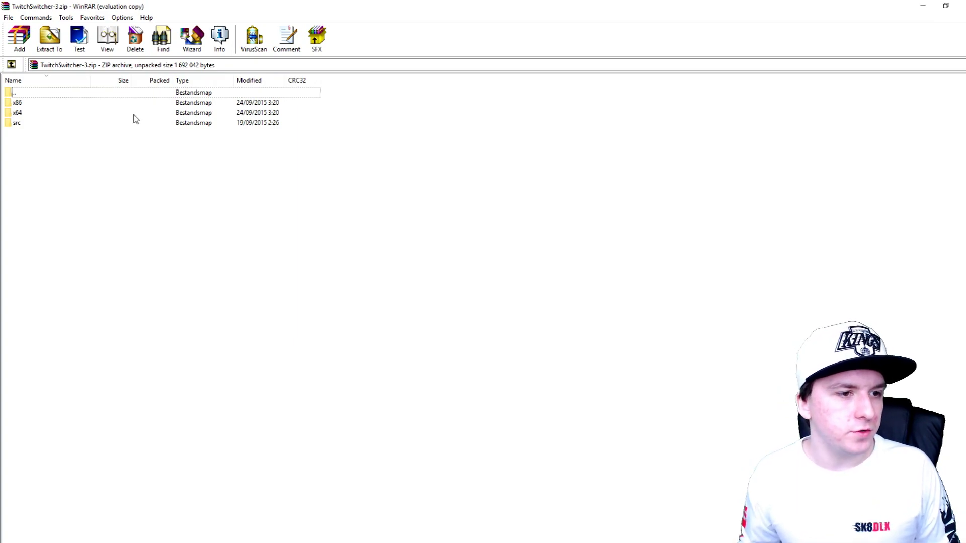
- Extract the x64 plugins folder and libcurl.dll to C:\Program Files\OBS
double_click(17, 112)
left_click(49, 141)
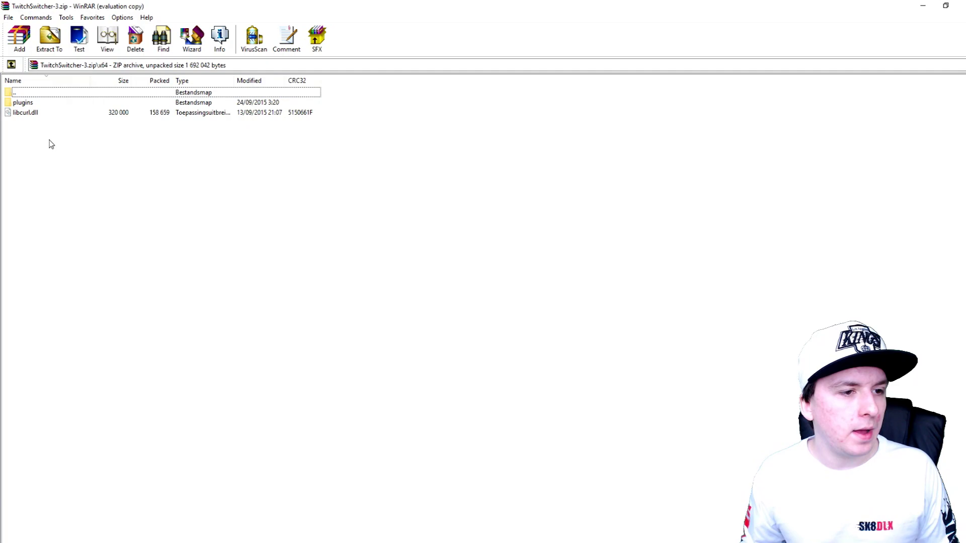
left_click_drag(43, 142, 33, 109)
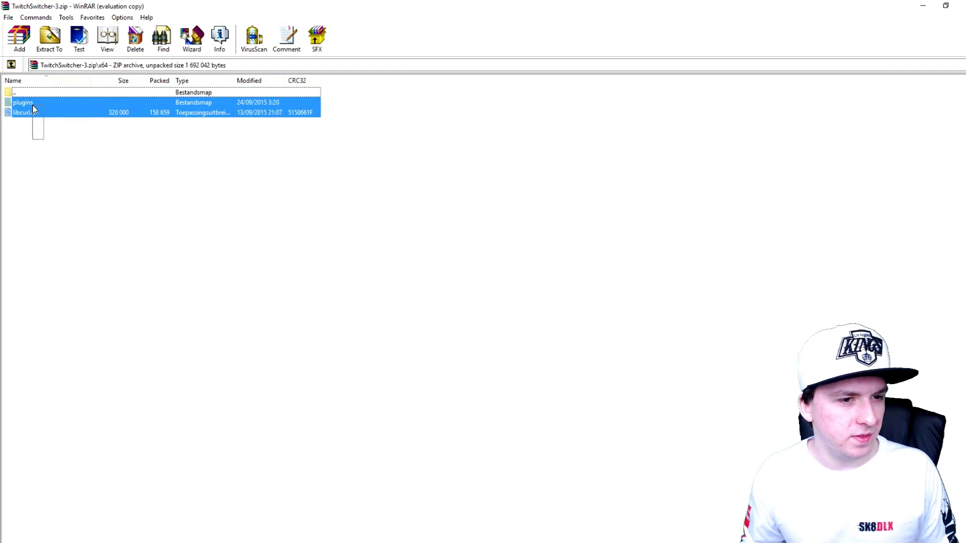
left_click(59, 47)
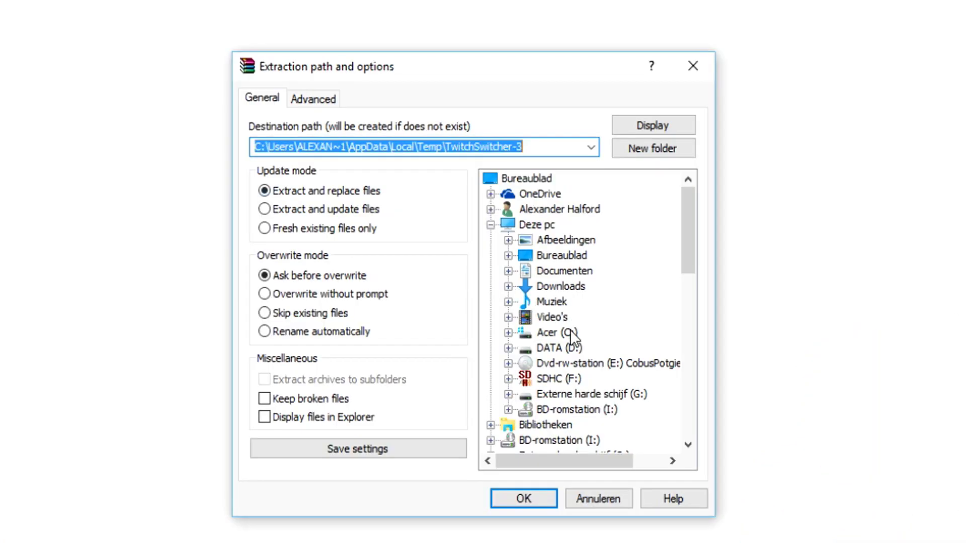
left_click(558, 333)
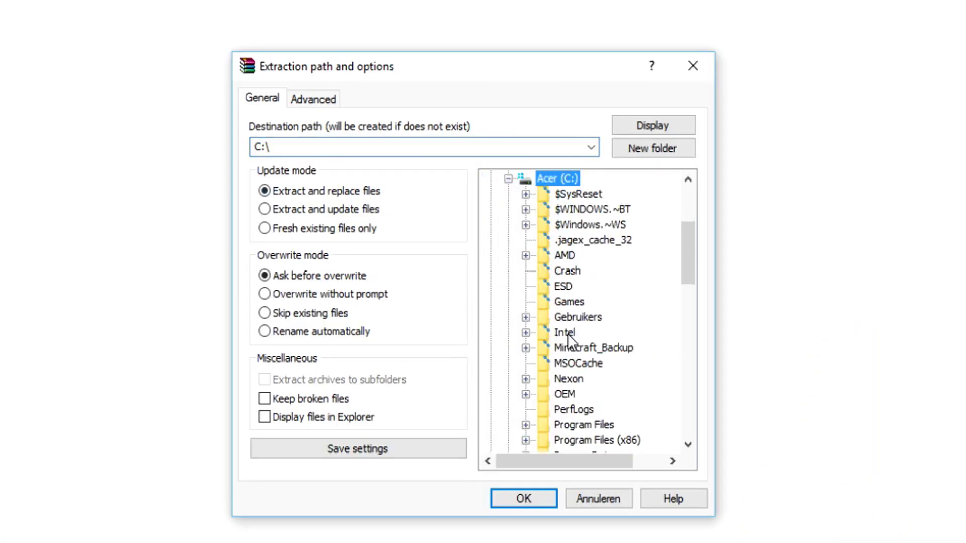
left_click(610, 426)
scroll(643, 381, "down", 1)
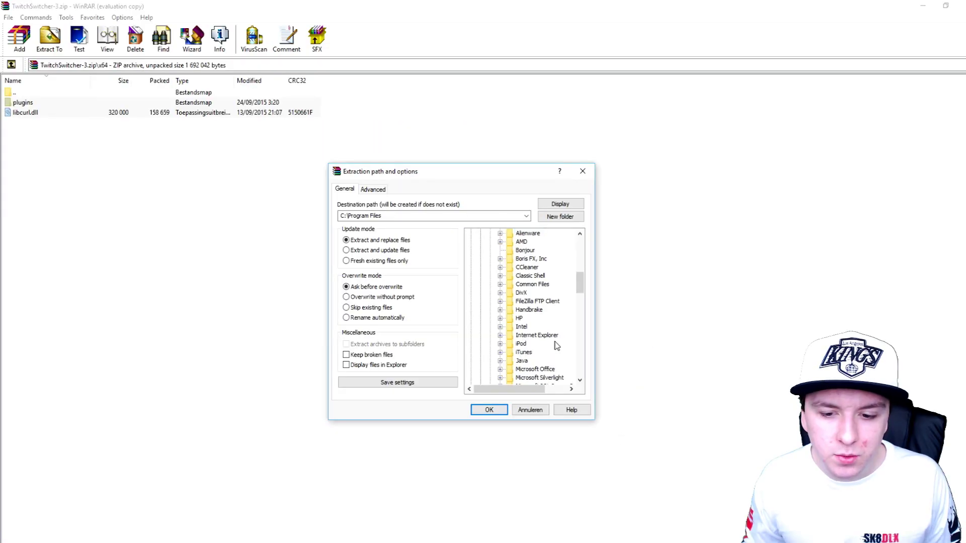
scroll(643, 381, "down", 1)
scroll(643, 386, "down", 2)
scroll(643, 419, "down", 1)
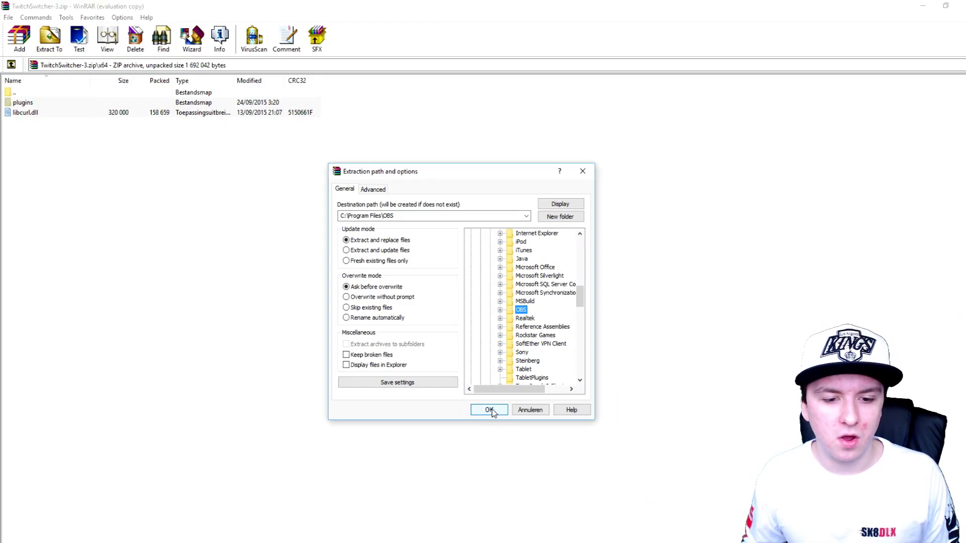
left_click(489, 410)
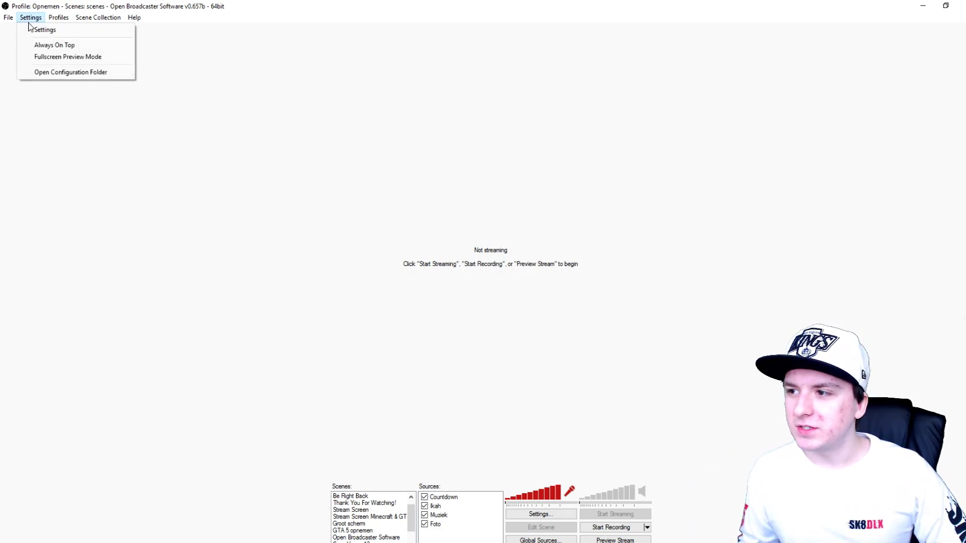
- Open OBS Settings and select the Twitch Switcher section in the left list
left_click(38, 29)
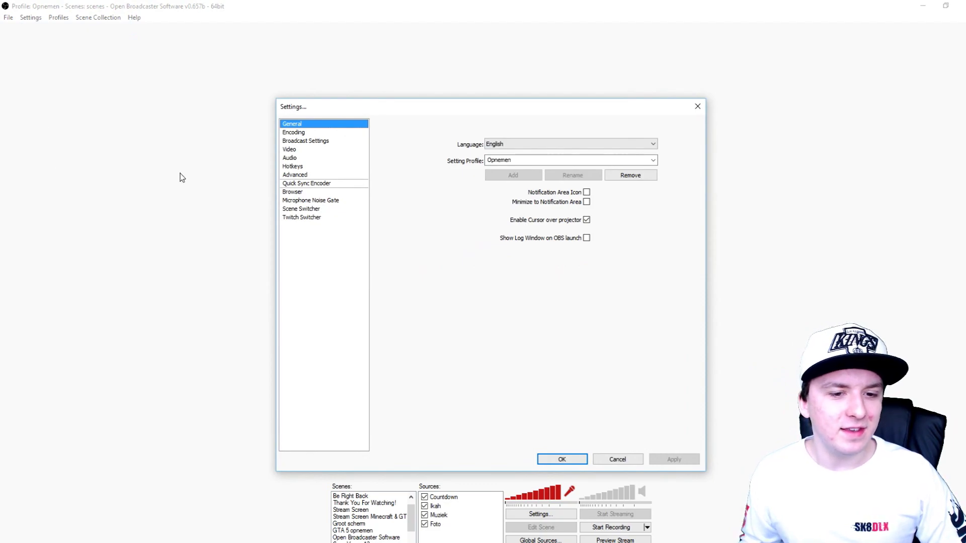
left_click(330, 217)
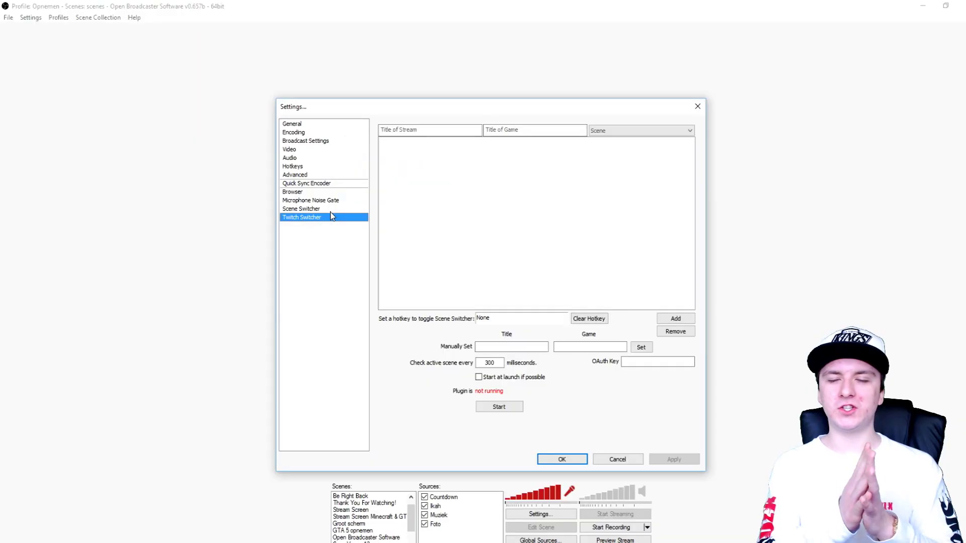